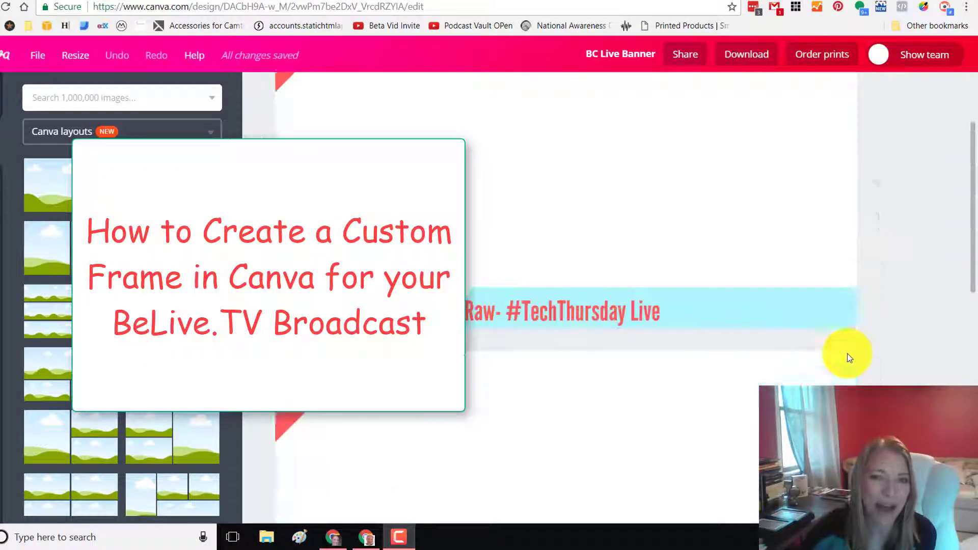
pyautogui.scroll(2, 849, 358)
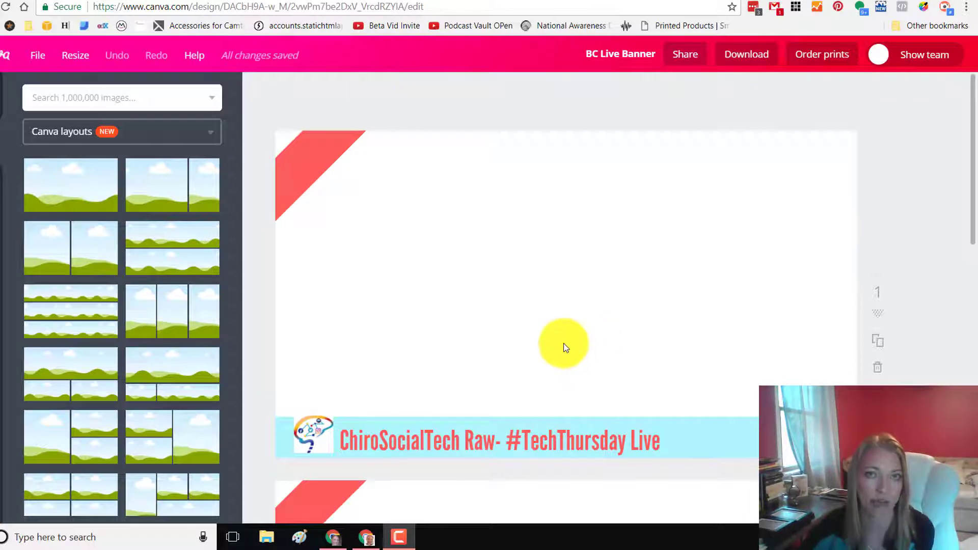
# Step: Scroll through the three BC Live Banner pages to review the existing banners
pyautogui.scroll(-5, 564, 343)
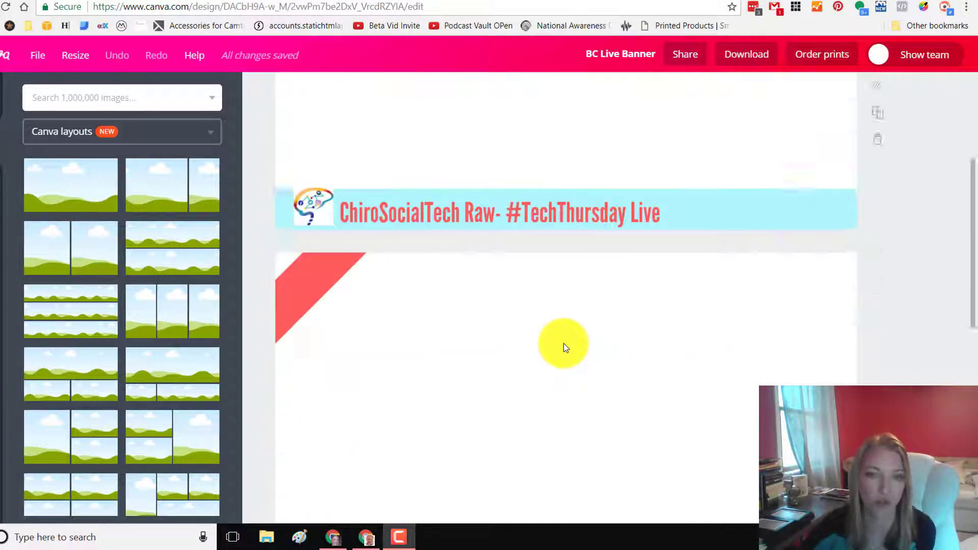
pyautogui.scroll(-7, 563, 343)
pyautogui.scroll(-3, 545, 336)
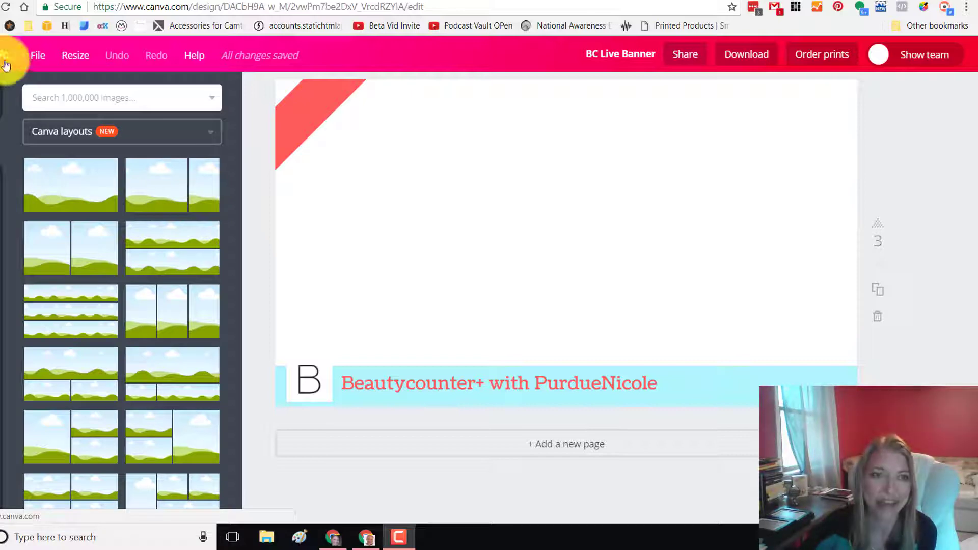
# Step: Confirm the 1280 × 720 px size under File, then return to page 1
pyautogui.click(35, 60)
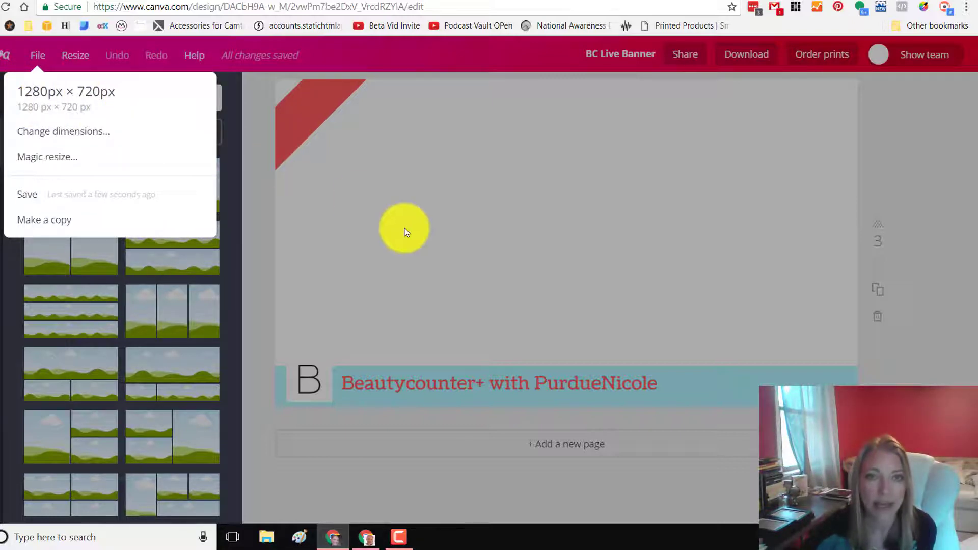
pyautogui.click(404, 229)
pyautogui.scroll(10, 404, 229)
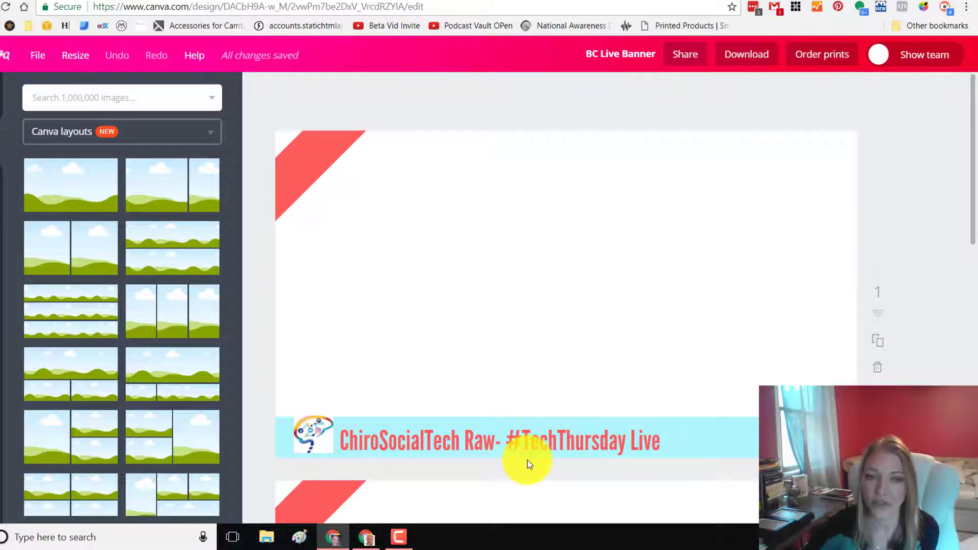
# Step: Append a blank fourth page after the three banner pages
pyautogui.scroll(-2, 545, 429)
pyautogui.scroll(-3, 544, 429)
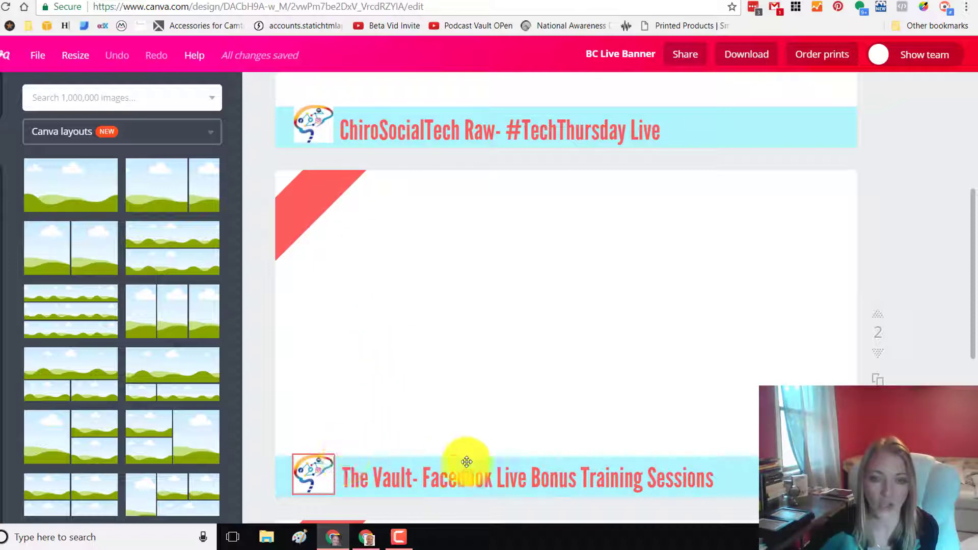
pyautogui.scroll(-6, 473, 461)
pyautogui.scroll(-2, 471, 461)
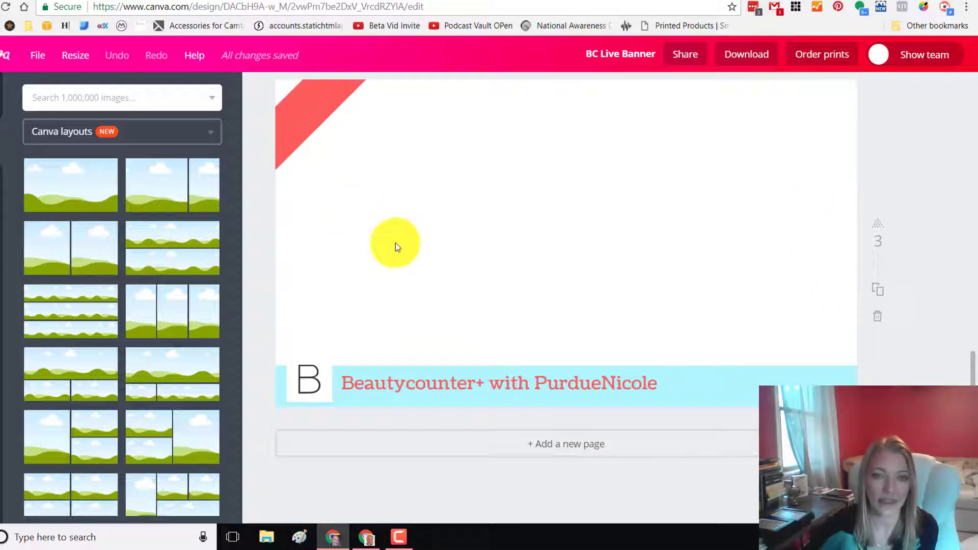
pyautogui.click(568, 445)
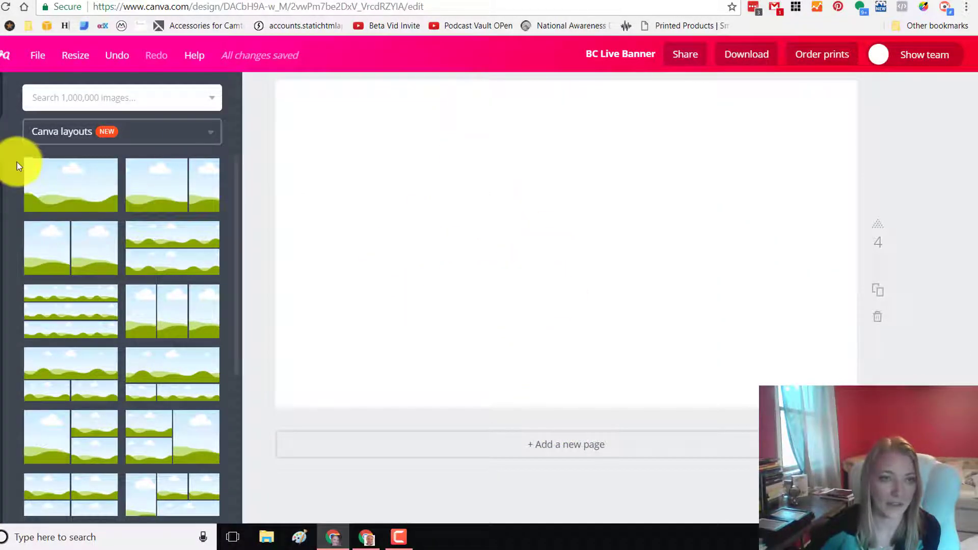
# Step: Search 'christmas' and add the red striped ornament, moved top-left and shrunk
pyautogui.click(73, 101)
pyautogui.write('christmas')
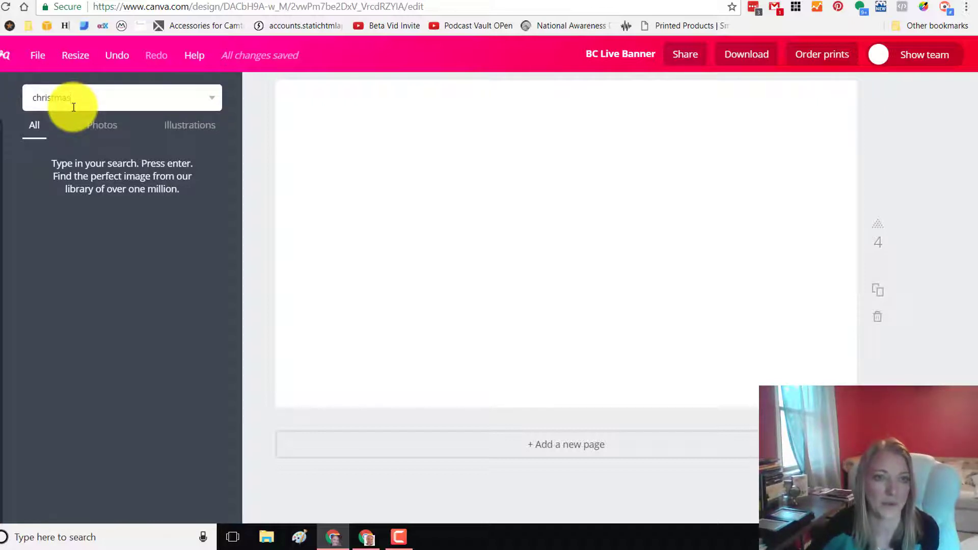
pyautogui.press('Return')
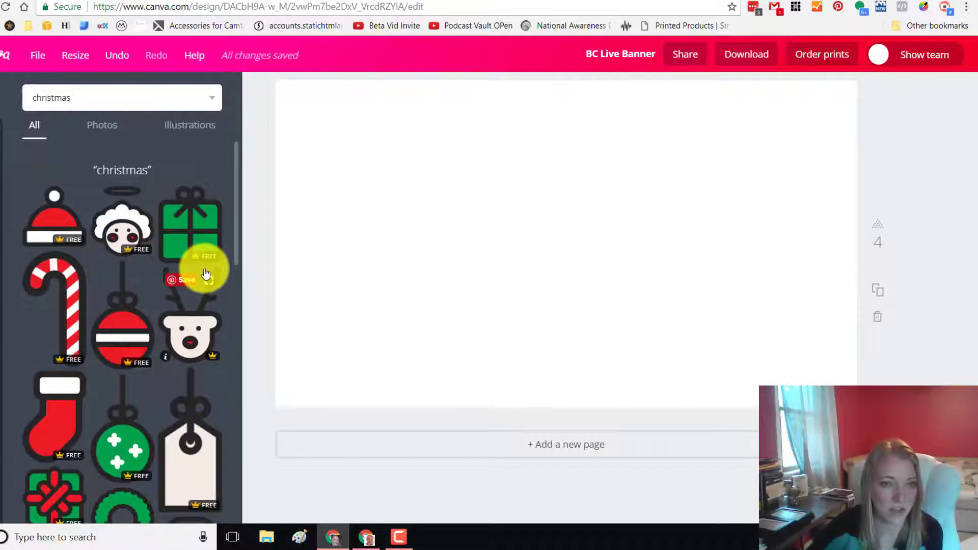
pyautogui.click(131, 331)
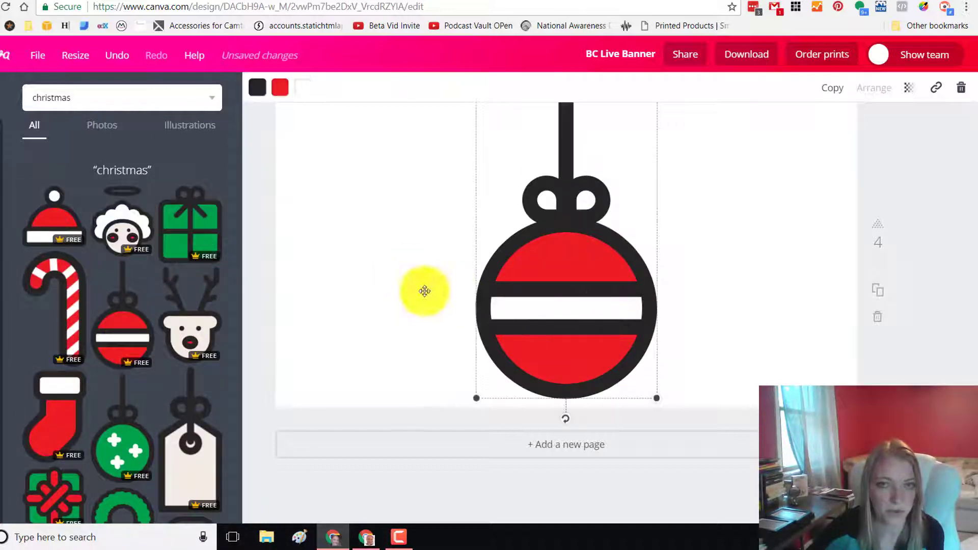
pyautogui.moveTo(590, 312); pyautogui.dragTo(414, 268)
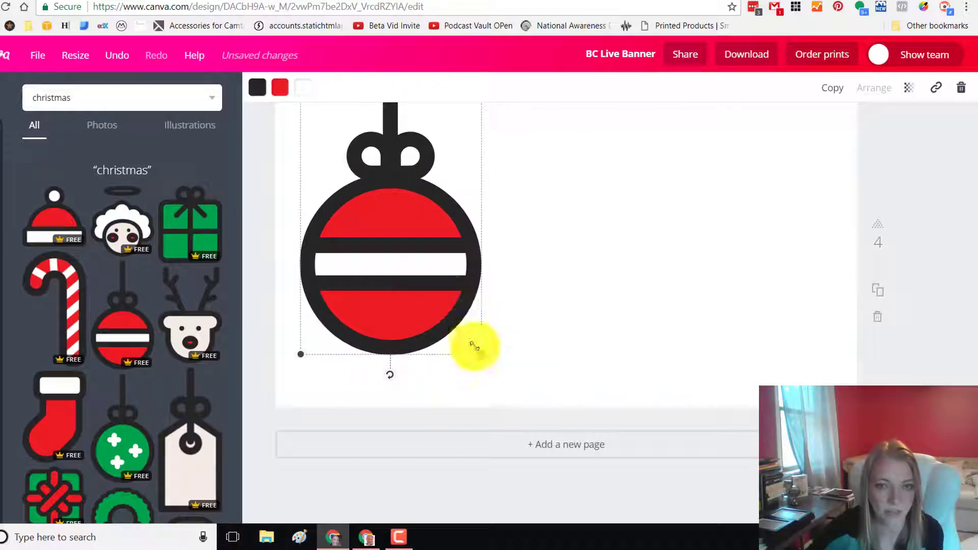
pyautogui.moveTo(477, 348); pyautogui.dragTo(406, 227)
pyautogui.click(546, 274)
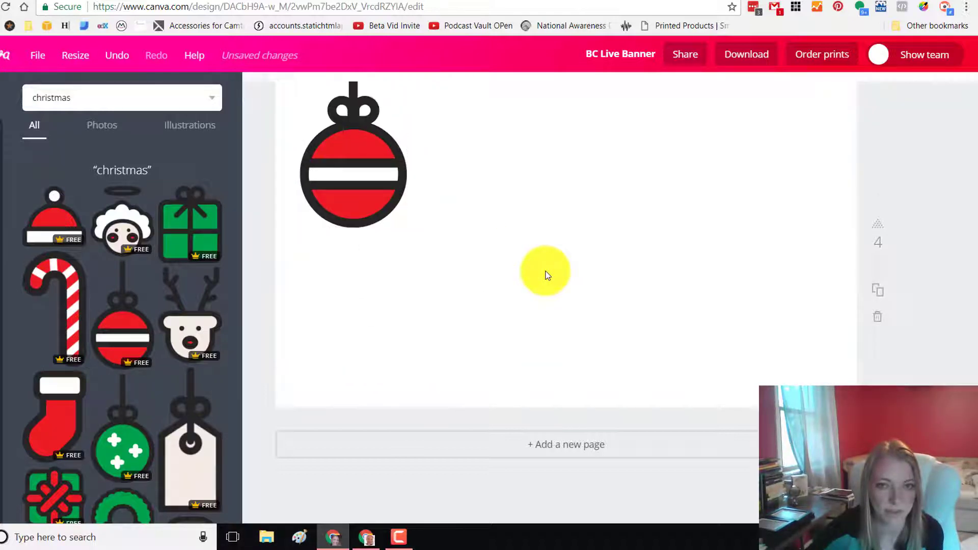
# Step: Make the ornament slightly smaller and nudge it down into place
pyautogui.scroll(2, 546, 275)
pyautogui.scroll(4, 544, 271)
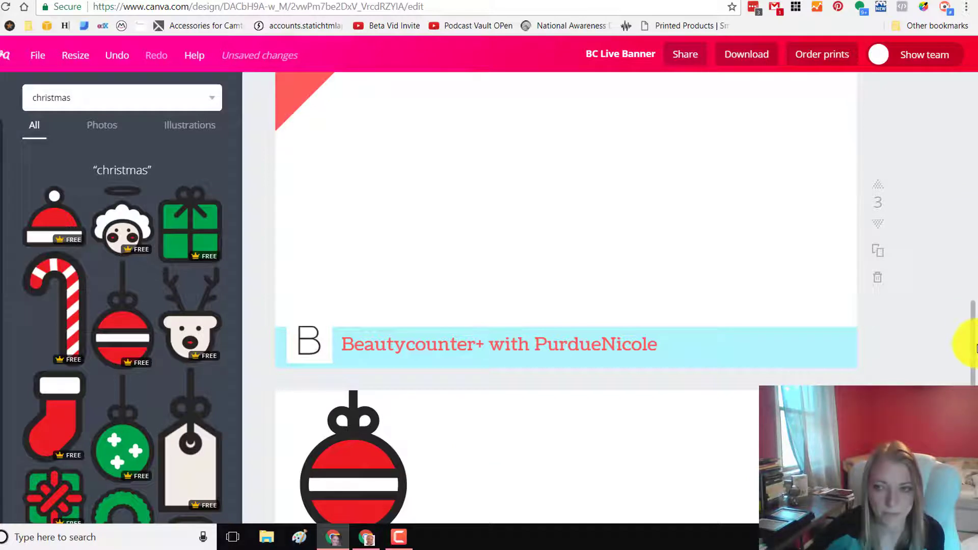
pyautogui.scroll(-2, 974, 349)
pyautogui.scroll(-3, 974, 348)
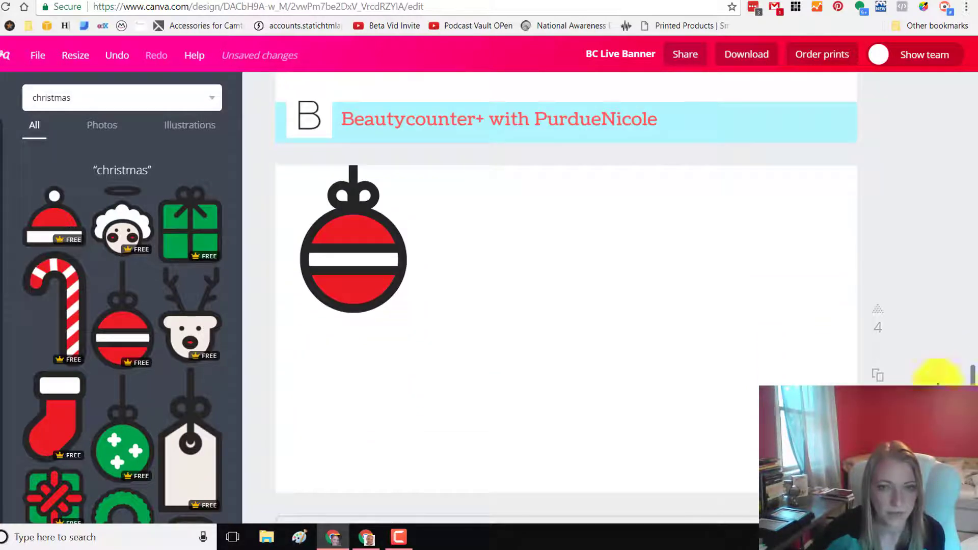
pyautogui.click(390, 252)
pyautogui.moveTo(406, 312); pyautogui.dragTo(381, 271)
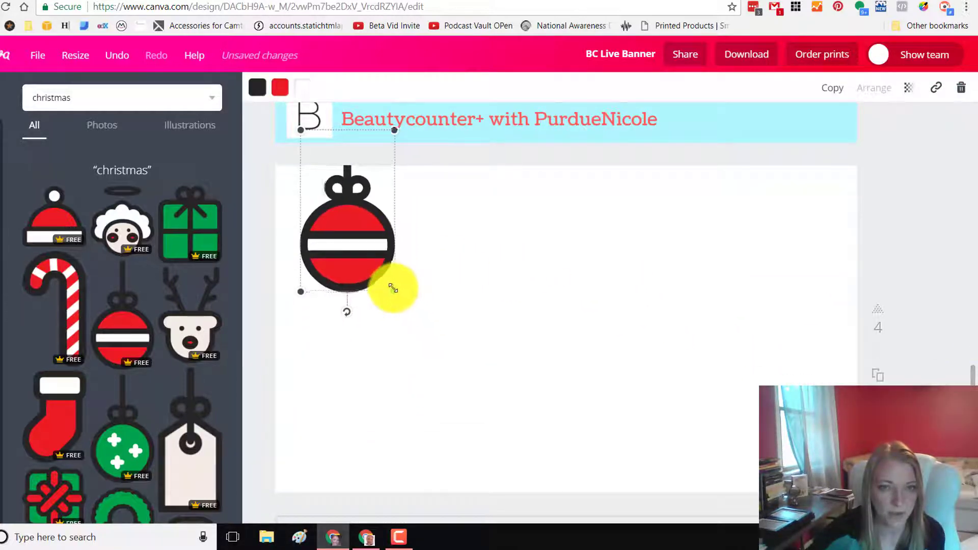
pyautogui.moveTo(337, 237); pyautogui.dragTo(335, 266)
pyautogui.moveTo(379, 307); pyautogui.dragTo(389, 321)
# Step: Add a square from Shapes and stretch it into a wide bar along the page bottom
pyautogui.click(450, 349)
pyautogui.click(4, 305)
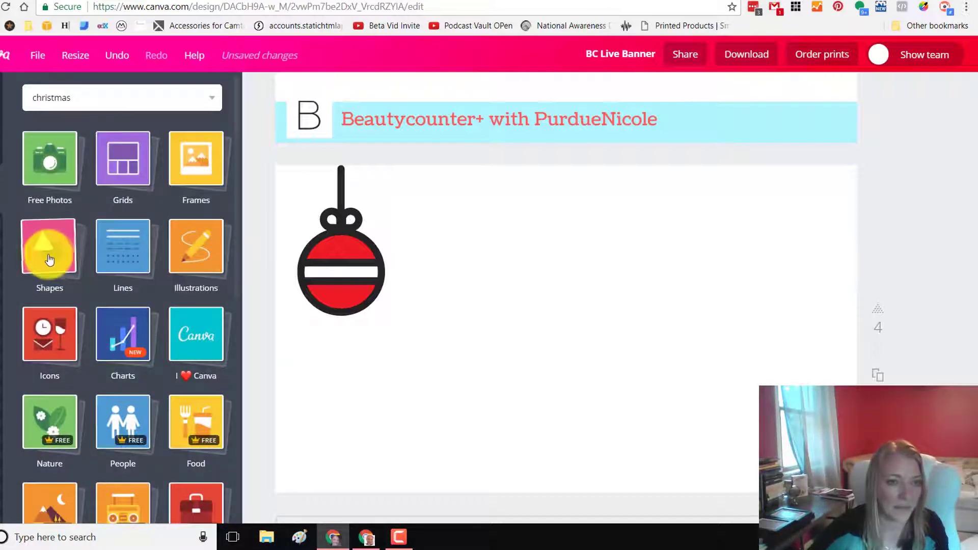
pyautogui.click(45, 246)
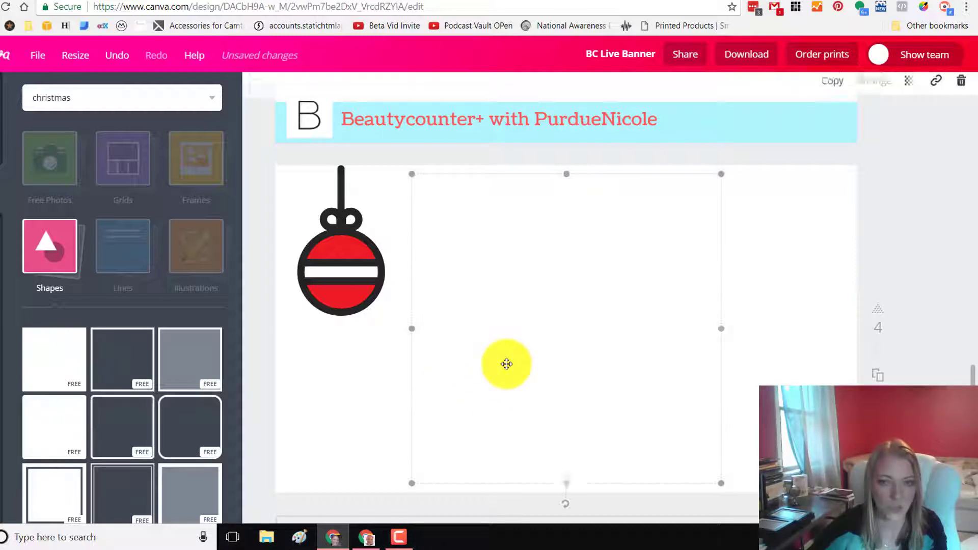
pyautogui.moveTo(562, 192)
pyautogui.mouseDown()
pyautogui.moveTo(563, 433)
pyautogui.moveTo(413, 463)
pyautogui.moveTo(406, 452)
pyautogui.mouseUp()
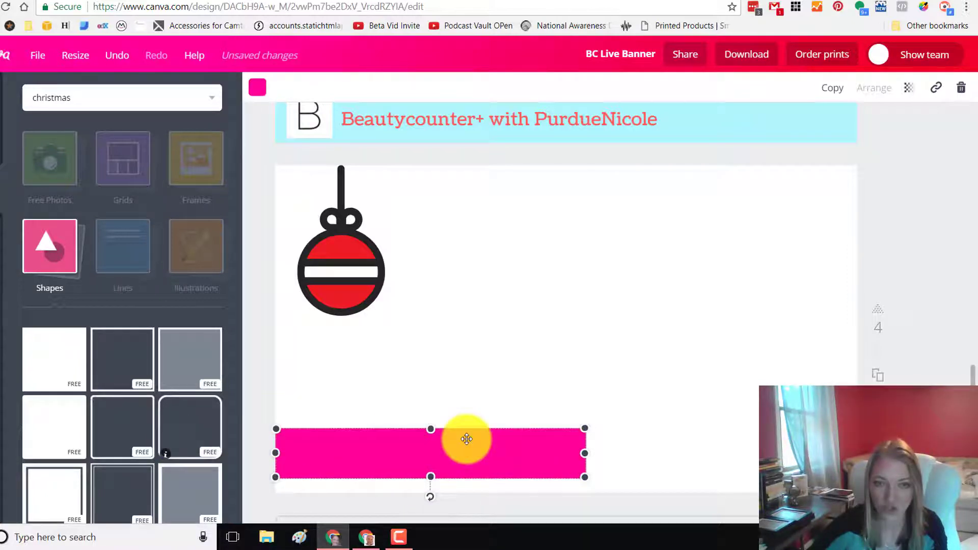
pyautogui.moveTo(589, 453); pyautogui.dragTo(881, 453)
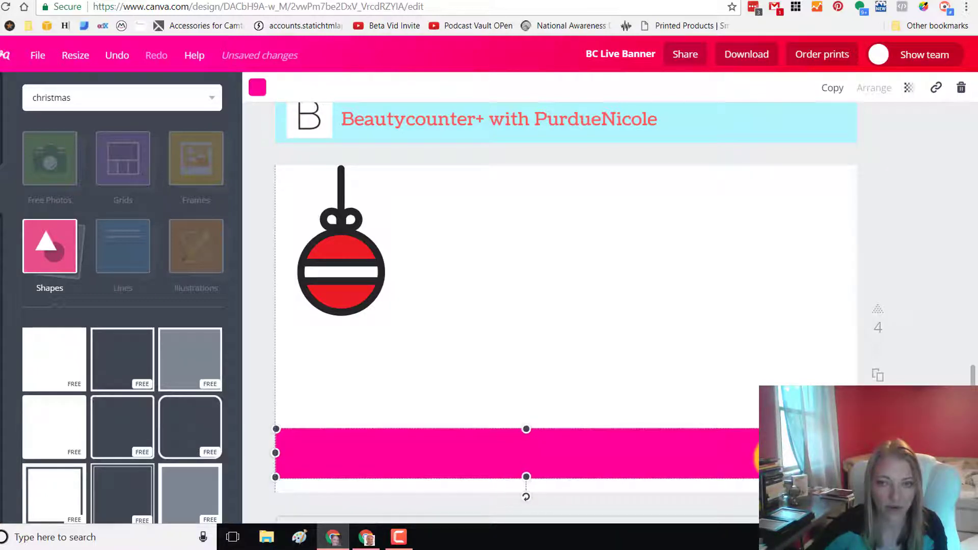
# Step: Recolour the bottom bar green, after briefly trying near-black and red
pyautogui.click(257, 87)
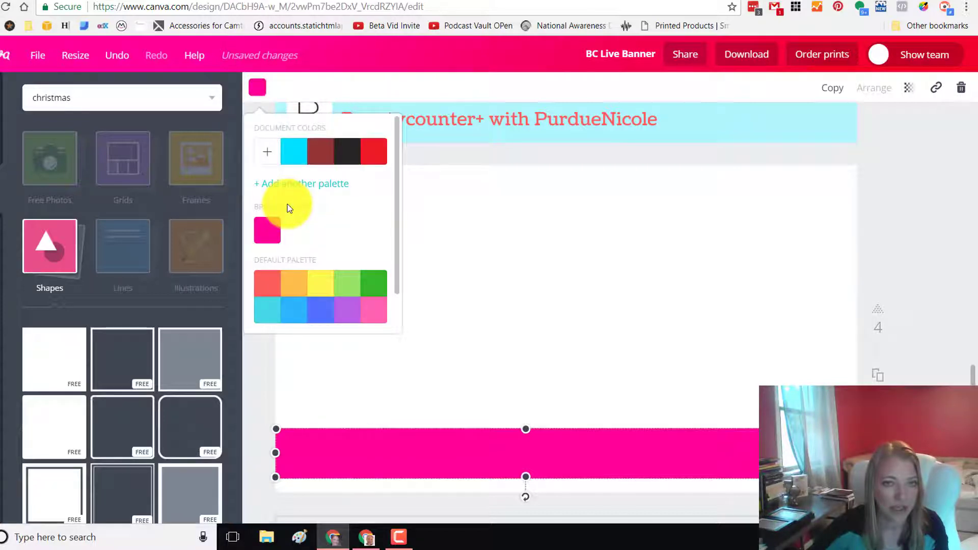
pyautogui.click(348, 153)
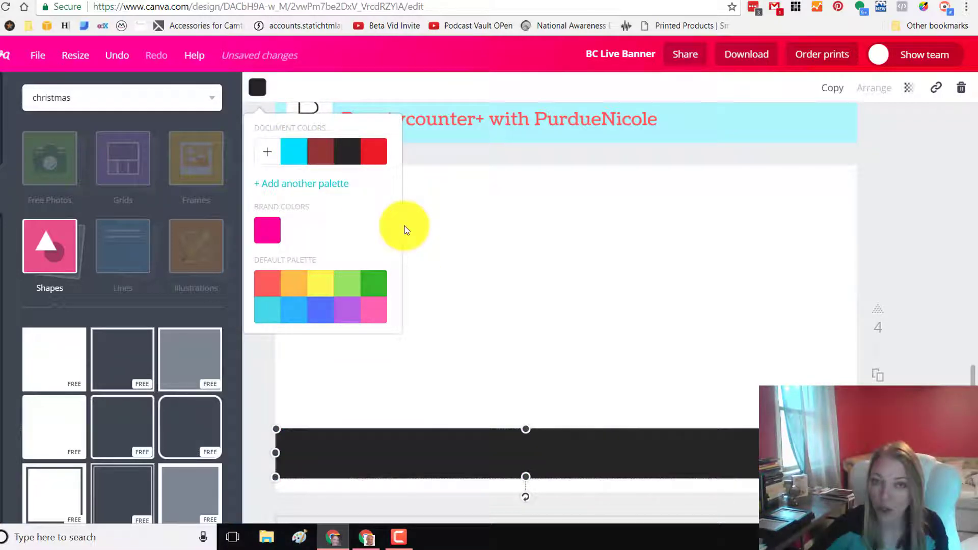
pyautogui.click(378, 160)
pyautogui.click(443, 289)
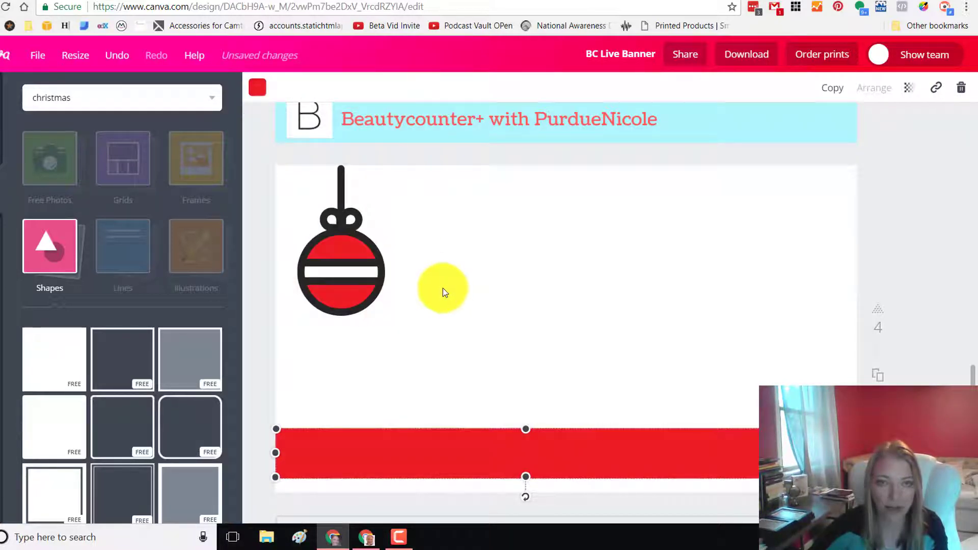
pyautogui.click(274, 90)
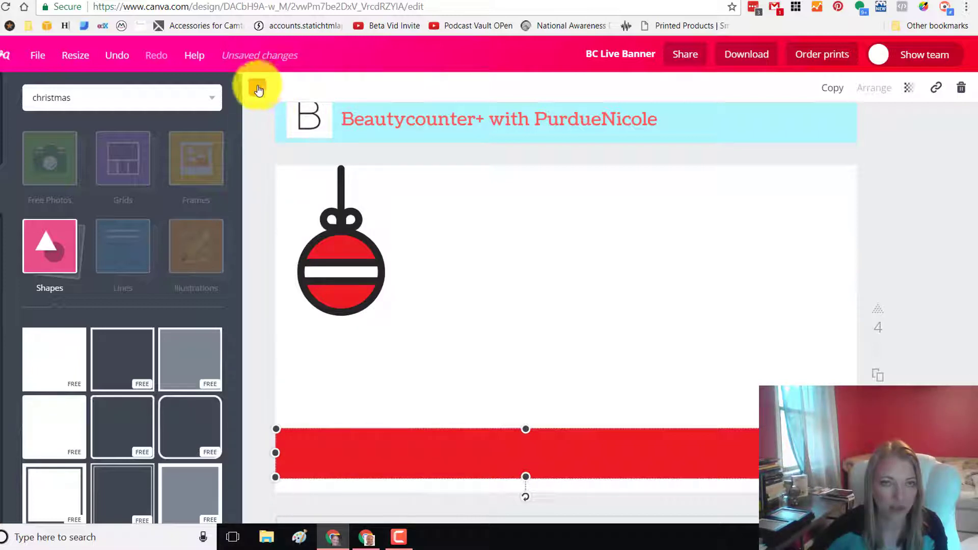
pyautogui.click(258, 90)
pyautogui.click(373, 280)
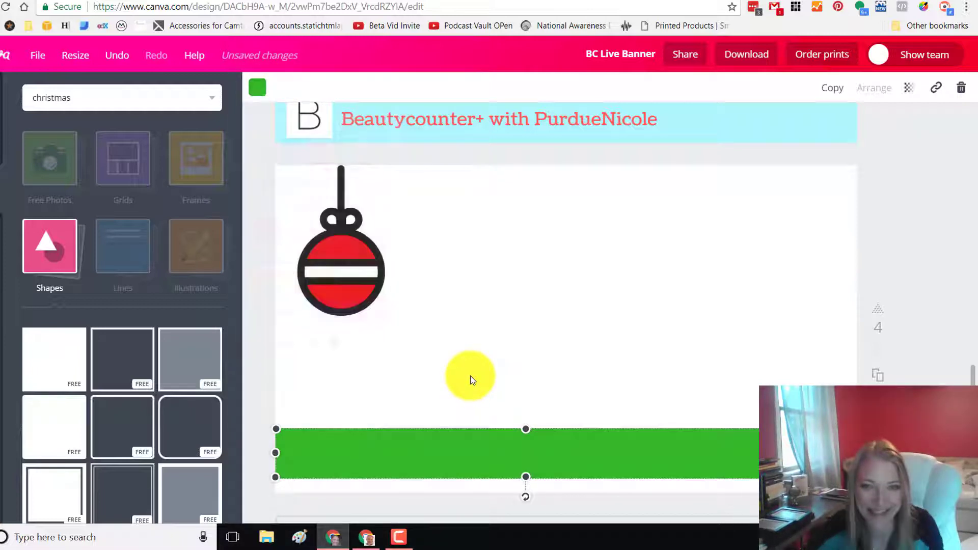
pyautogui.click(398, 362)
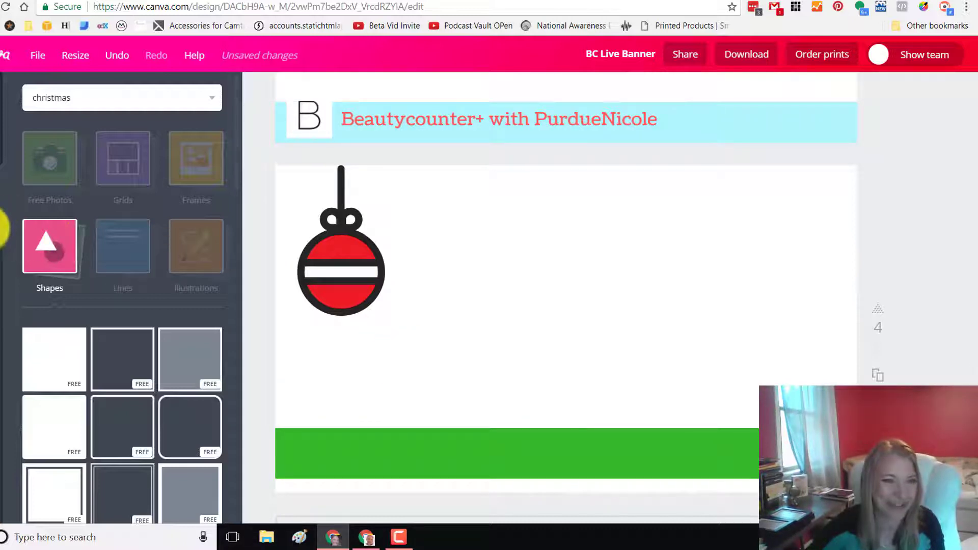
# Step: Add a subheading on the green bar reading 'Happy Holidays with ChiroSocialTech'
pyautogui.click(1, 230)
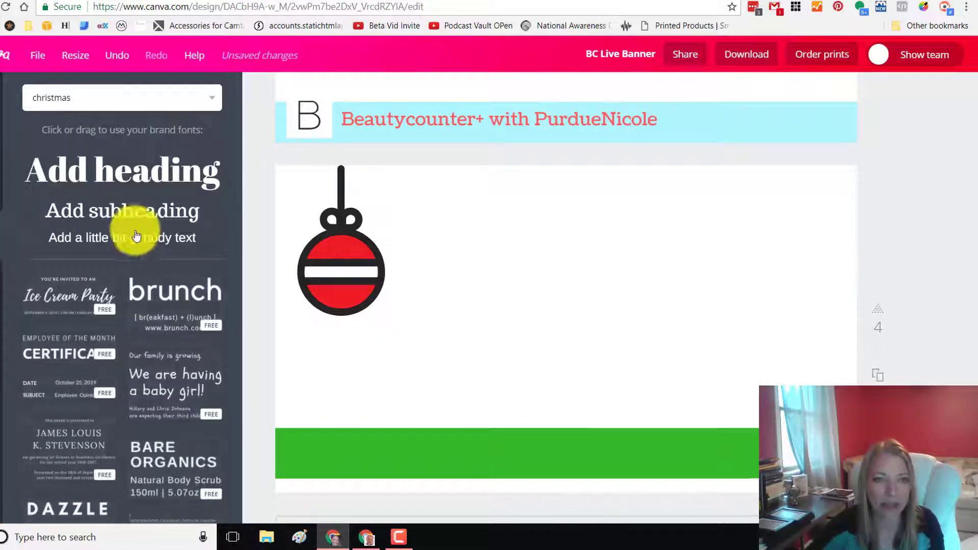
pyautogui.click(135, 217)
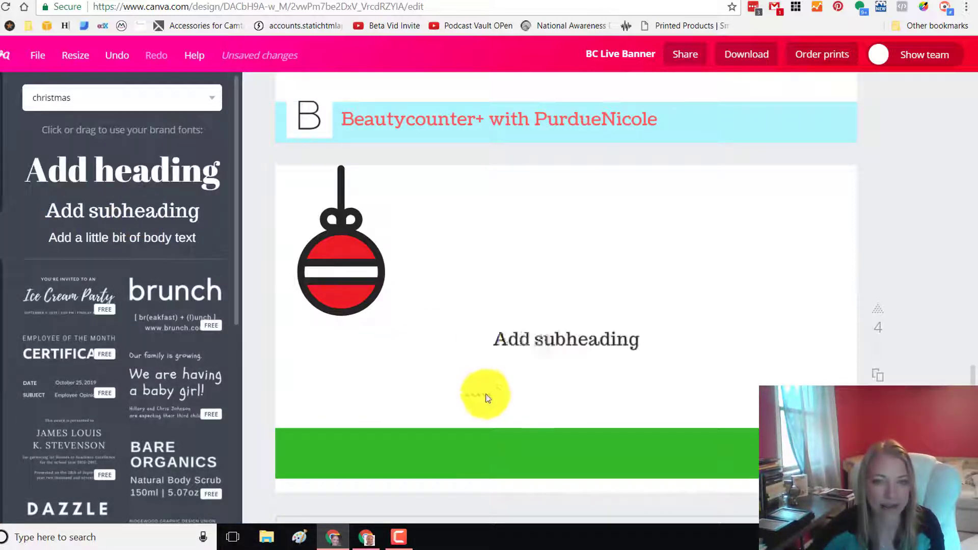
pyautogui.click(540, 326)
pyautogui.doubleClick(537, 329)
pyautogui.moveTo(537, 329); pyautogui.dragTo(343, 443)
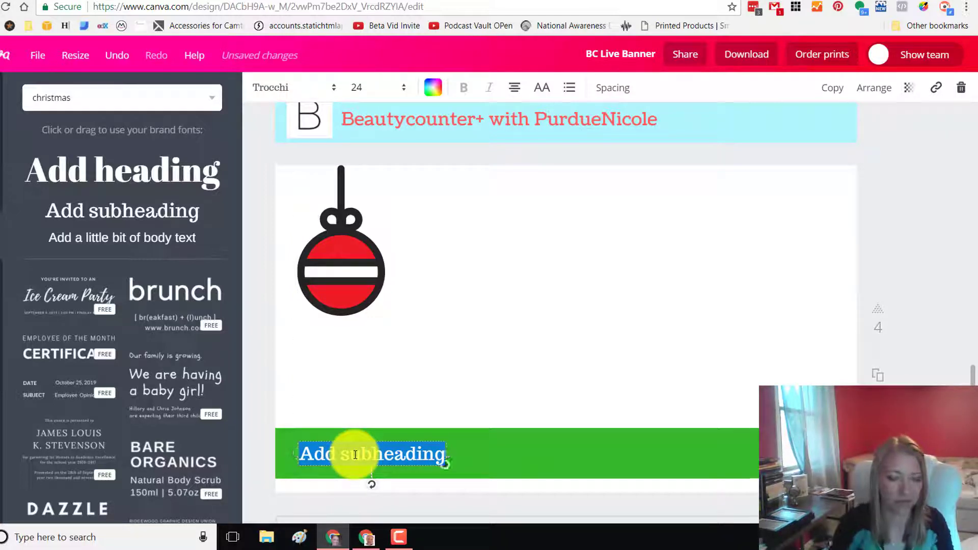
pyautogui.write('Happy Hol')
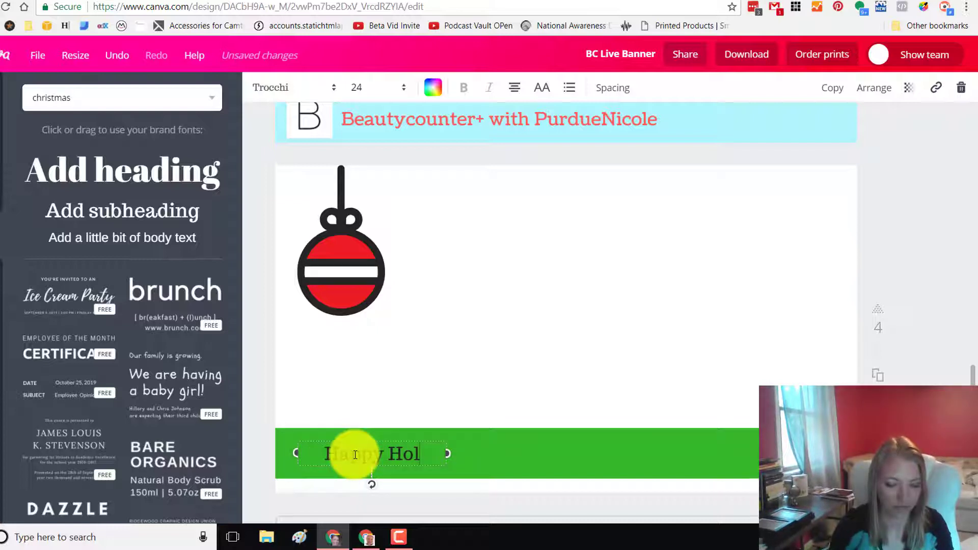
pyautogui.write('idays with Chiro')
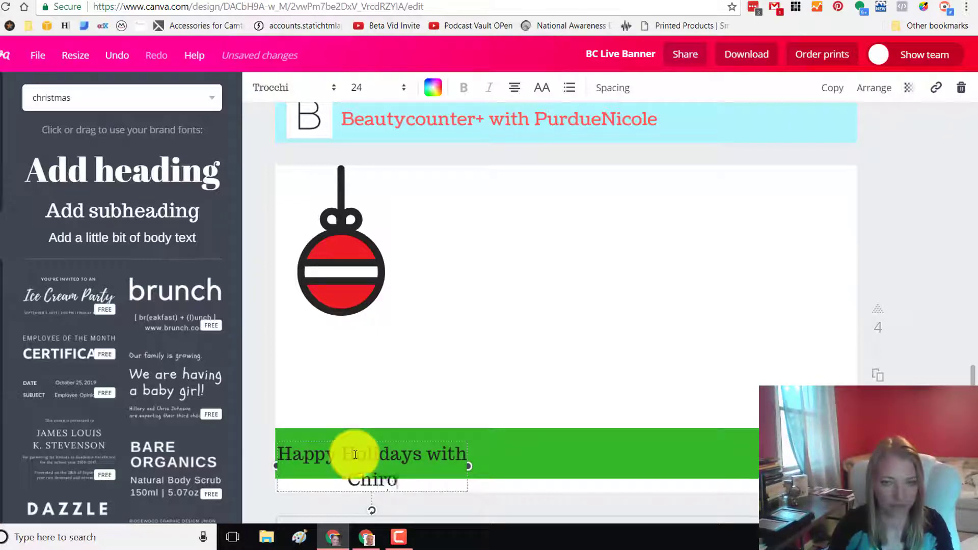
pyautogui.write('SocialTech')
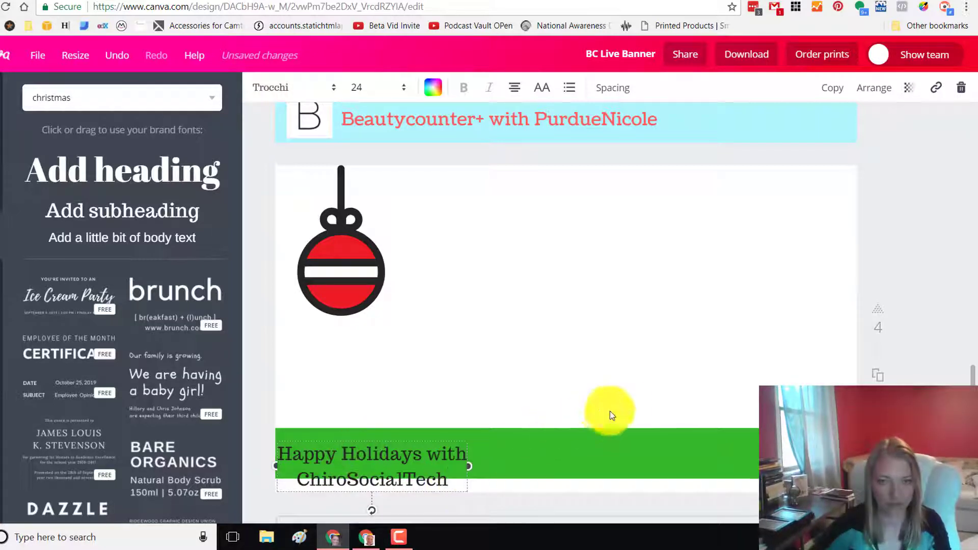
# Step: Widen the text box so the line fits one row, and make the text white
pyautogui.moveTo(469, 473); pyautogui.dragTo(679, 459)
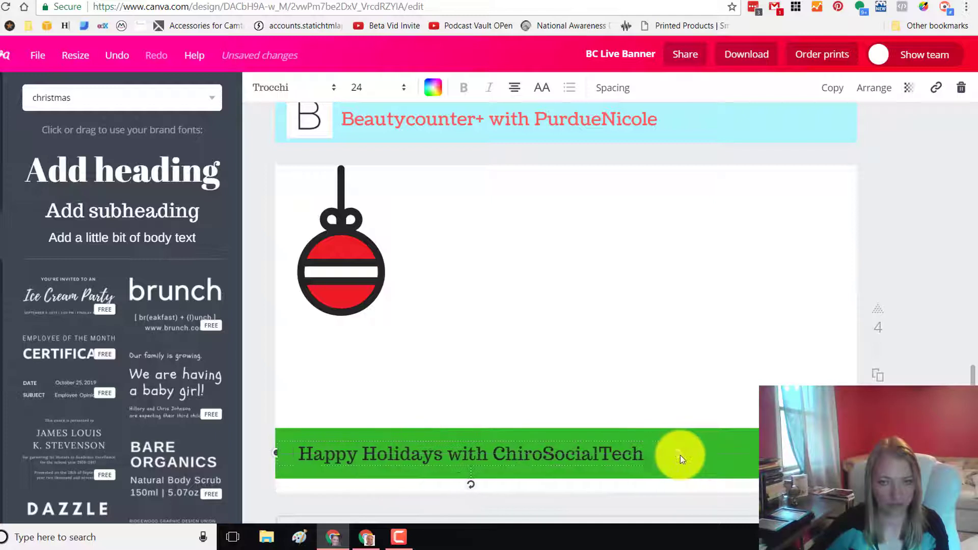
pyautogui.tripleClick(637, 453)
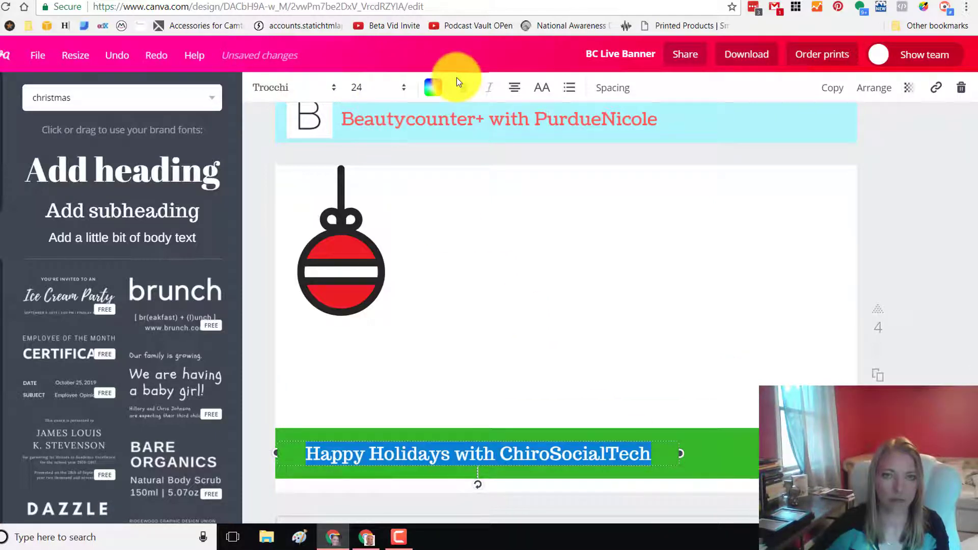
pyautogui.click(437, 91)
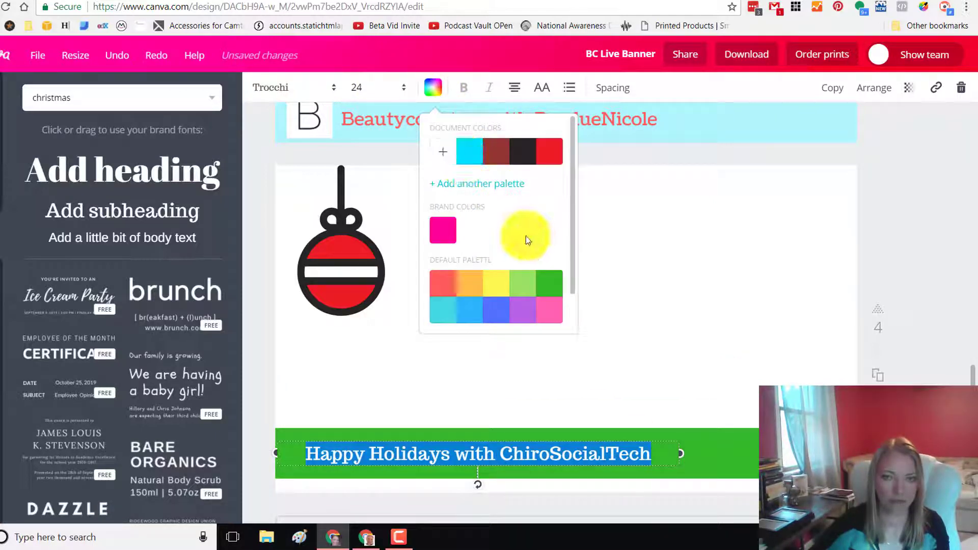
pyautogui.scroll(-1, 525, 236)
pyautogui.click(555, 303)
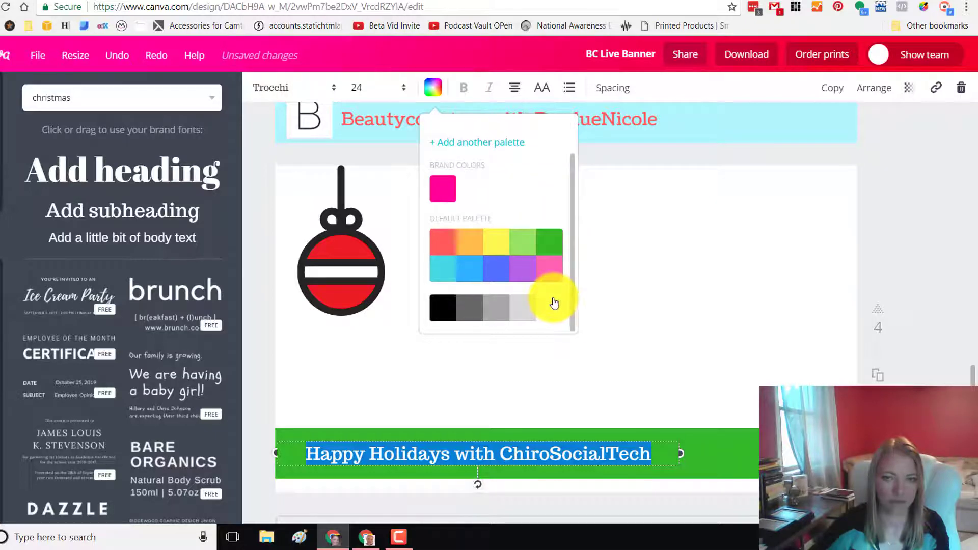
pyautogui.click(171, 95)
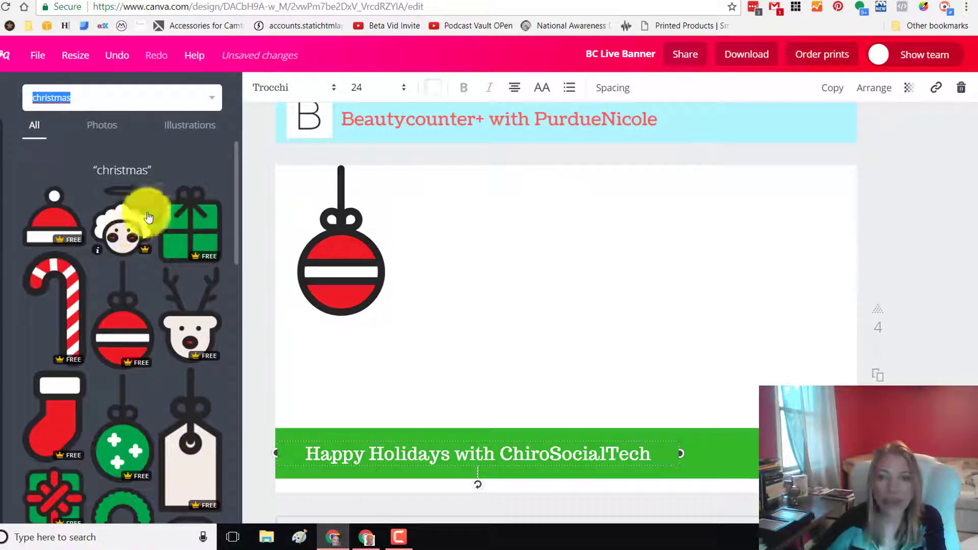
# Step: Search 'snow' and place an enlarged snow-dots graphic along the frame's right edge
pyautogui.write('snow')
pyautogui.press('Return')
pyautogui.scroll(-5, 199, 269)
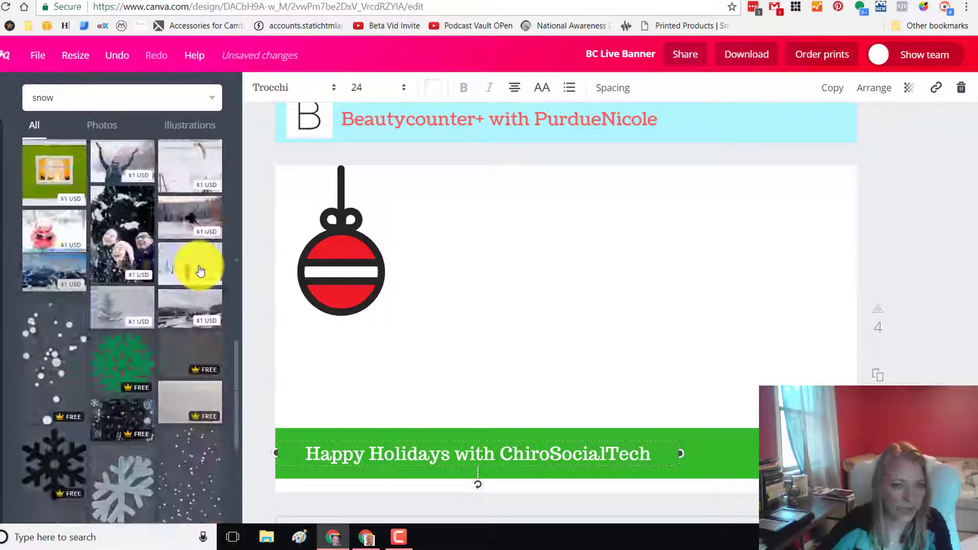
pyautogui.click(35, 331)
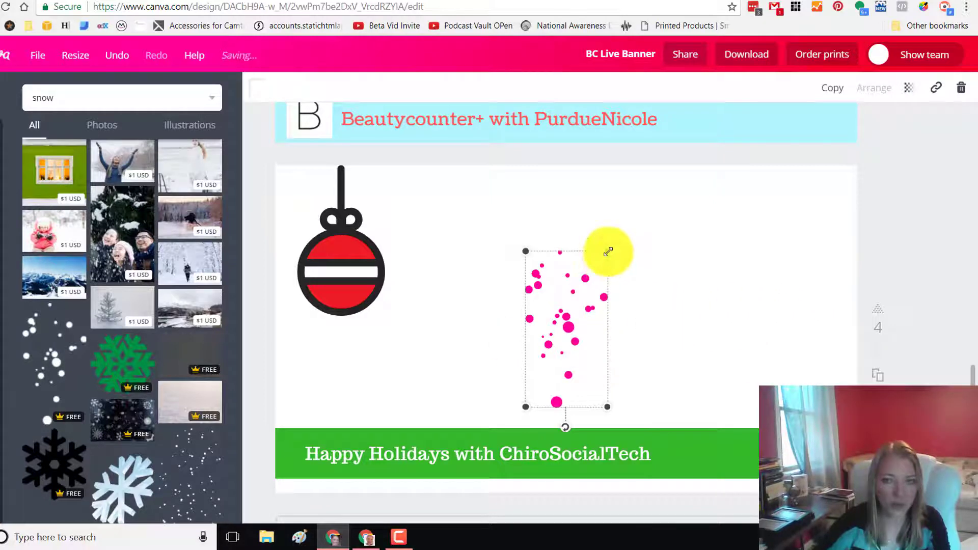
pyautogui.moveTo(607, 251); pyautogui.dragTo(660, 167)
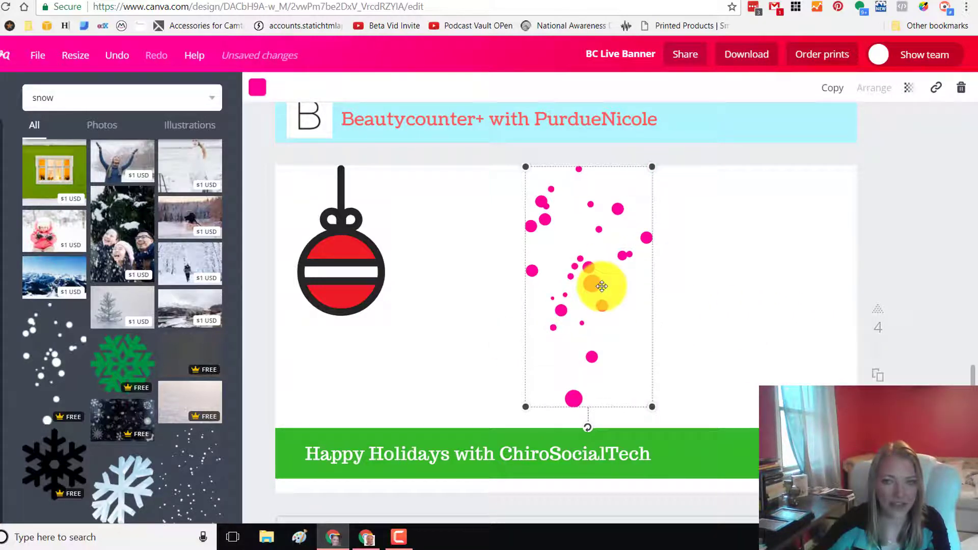
pyautogui.moveTo(596, 285)
pyautogui.mouseDown()
pyautogui.moveTo(829, 239)
pyautogui.moveTo(844, 225)
pyautogui.mouseUp()
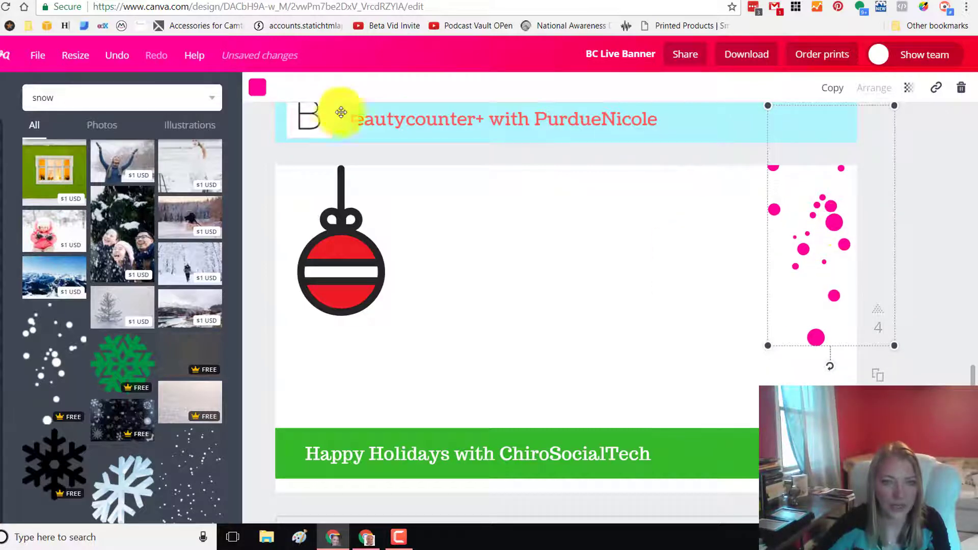
# Step: Recolour the snow dots from hot pink to light grey
pyautogui.click(258, 87)
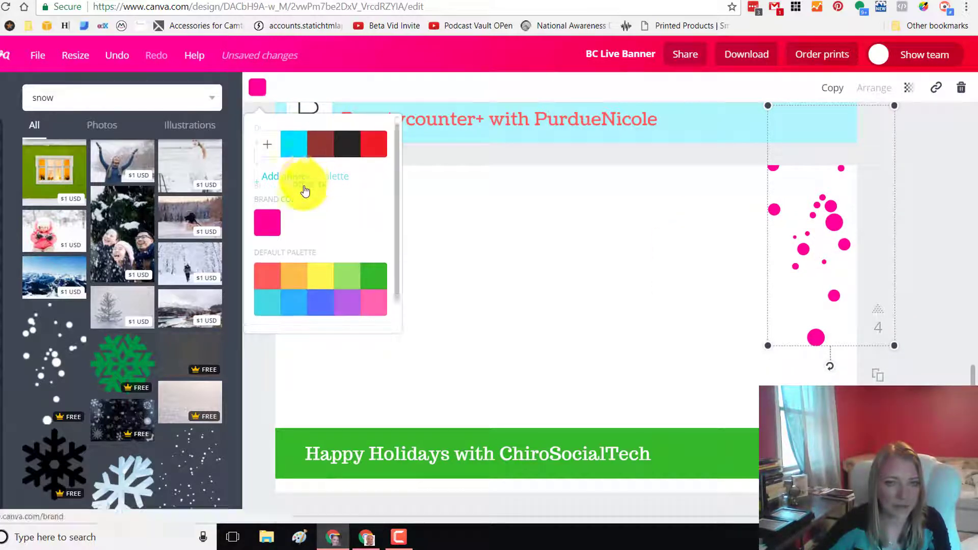
pyautogui.scroll(-2, 305, 203)
pyautogui.click(352, 307)
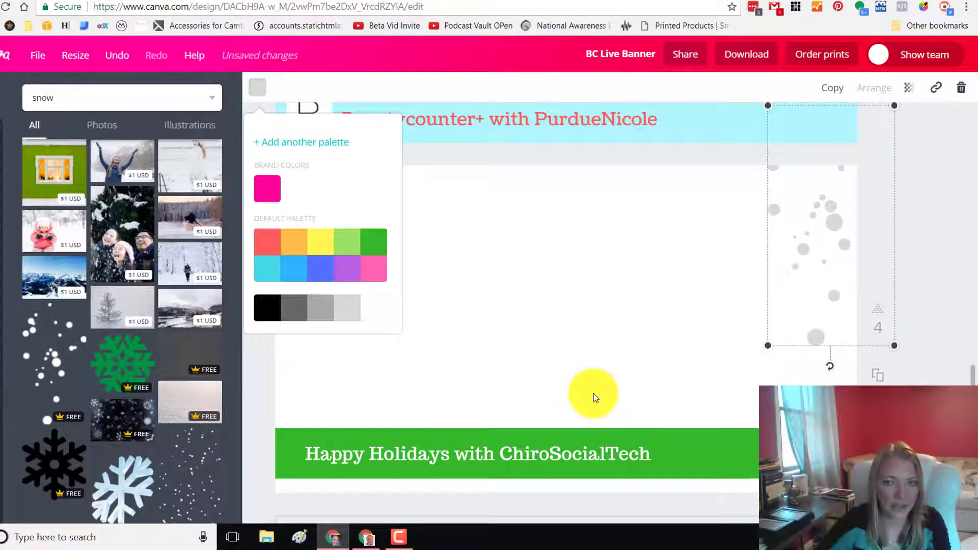
pyautogui.click(922, 212)
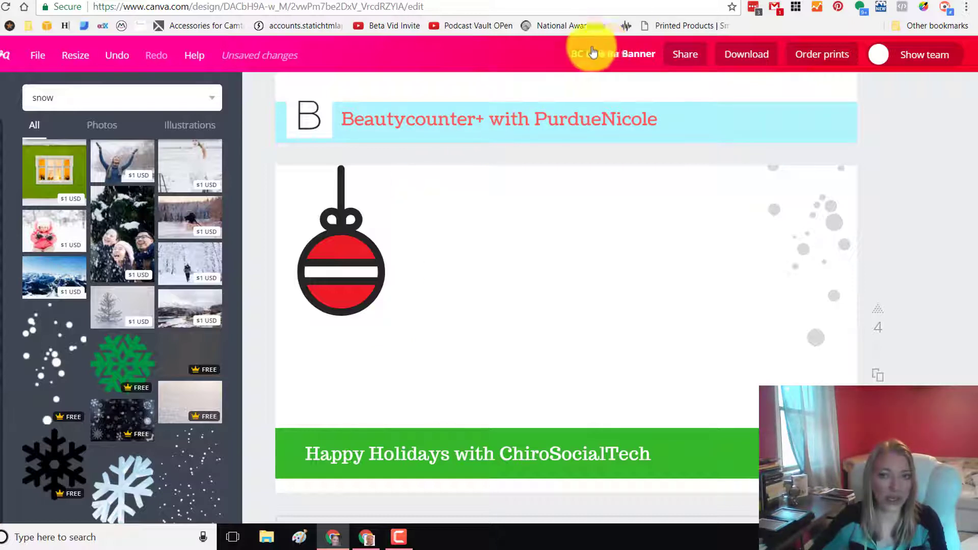
# Step: Export page 4 as 'Live Banner.png' with a transparent background
pyautogui.click(729, 57)
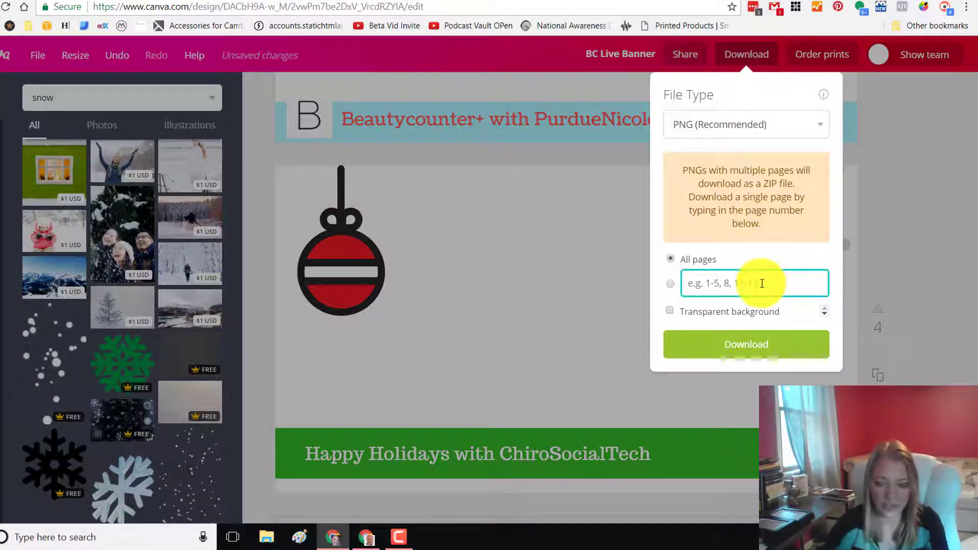
pyautogui.click(670, 311)
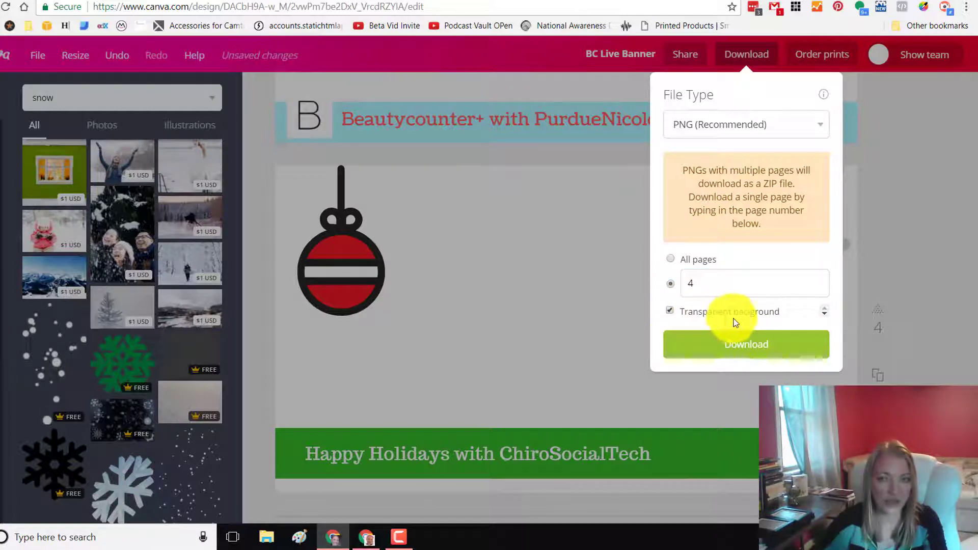
pyautogui.click(747, 351)
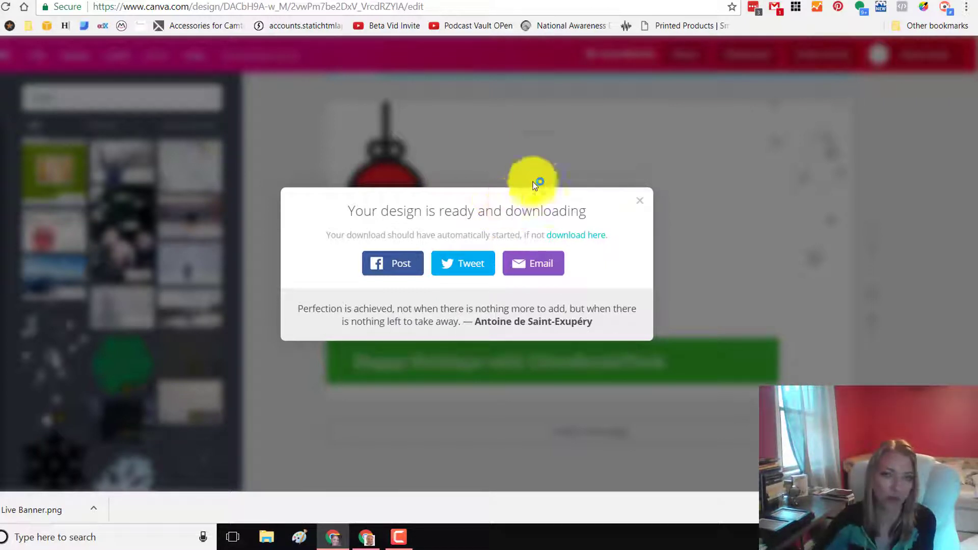
# Step: Close the 'Your design is ready and downloading' notice
pyautogui.click(512, 121)
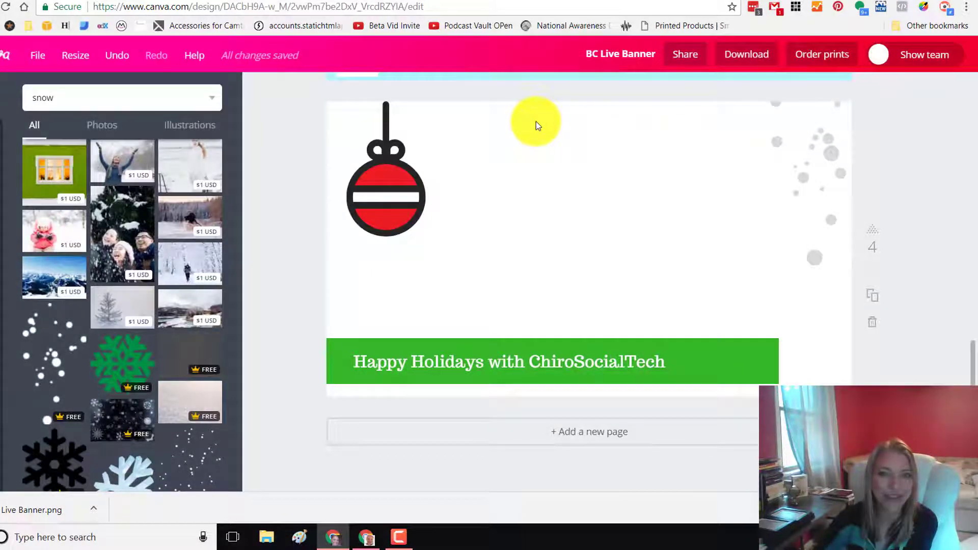